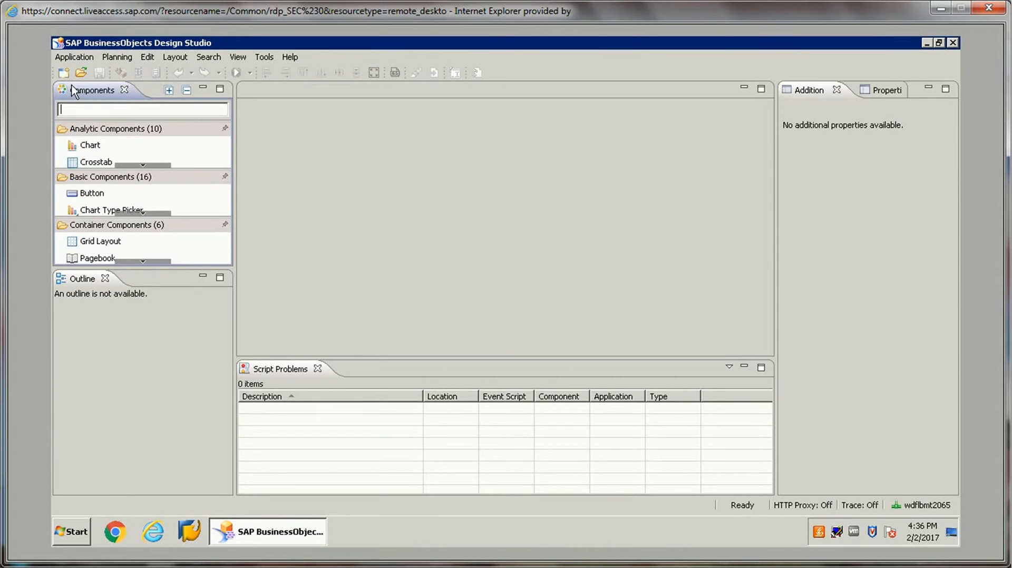
- Start a new application and name it Test_Crosstab_infoChart
{"action": "left_click", "coordinate": [77, 58]}
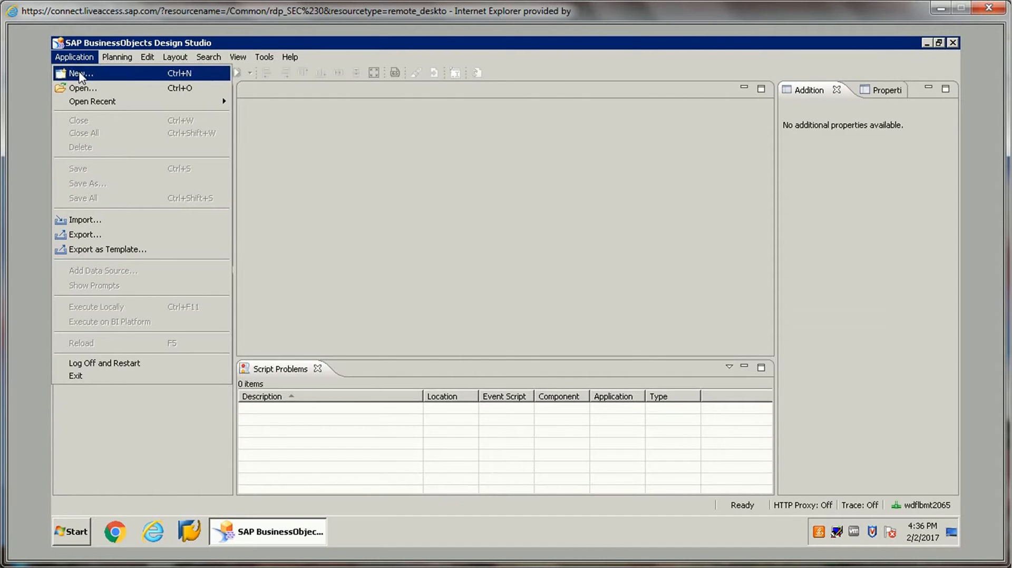
{"action": "left_click", "coordinate": [80, 74]}
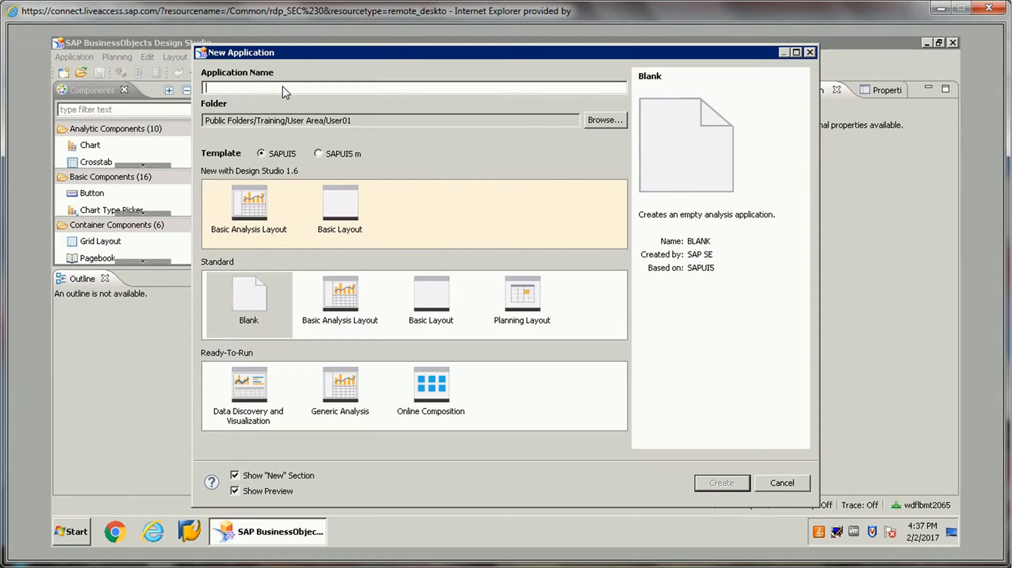
{"action": "type", "text": "Test_Crosstab_infoChart"}
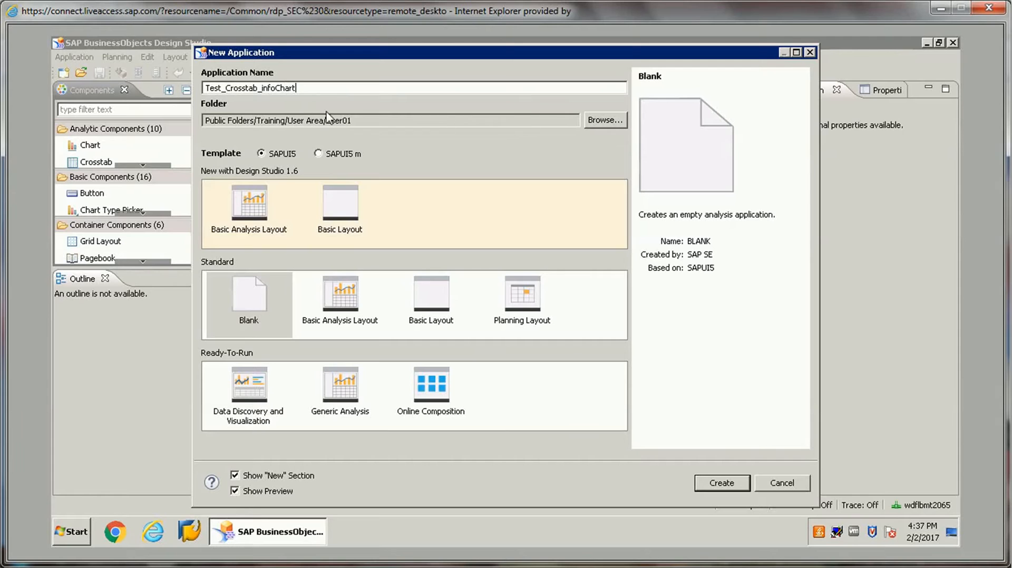
- Set the target folder to Public Folders/Training/User Area/User01 and create the application from the Blank template
{"action": "left_click", "coordinate": [608, 121]}
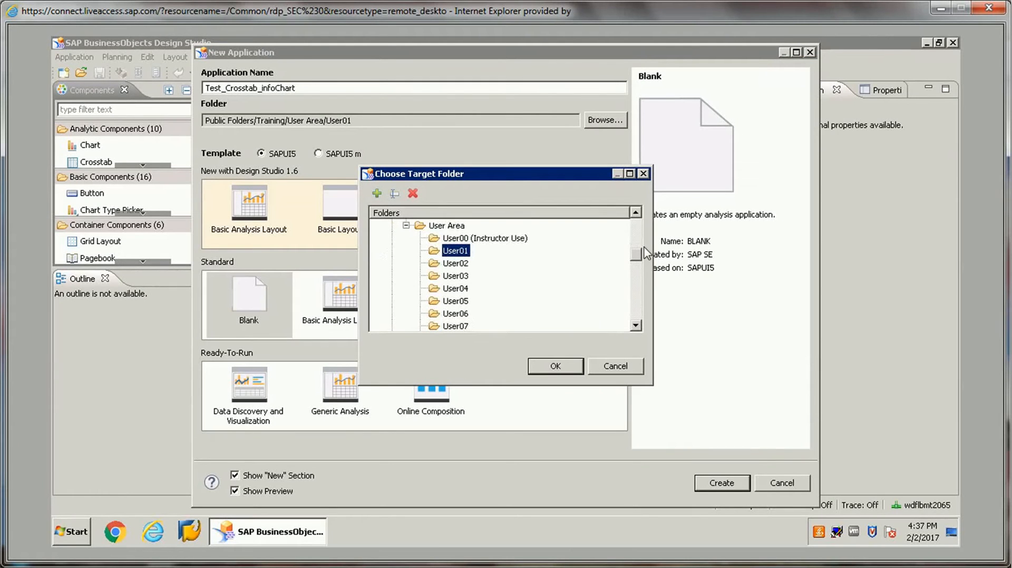
{"action": "scroll", "coordinate": [637, 211], "scroll_direction": "up", "scroll_amount": 4}
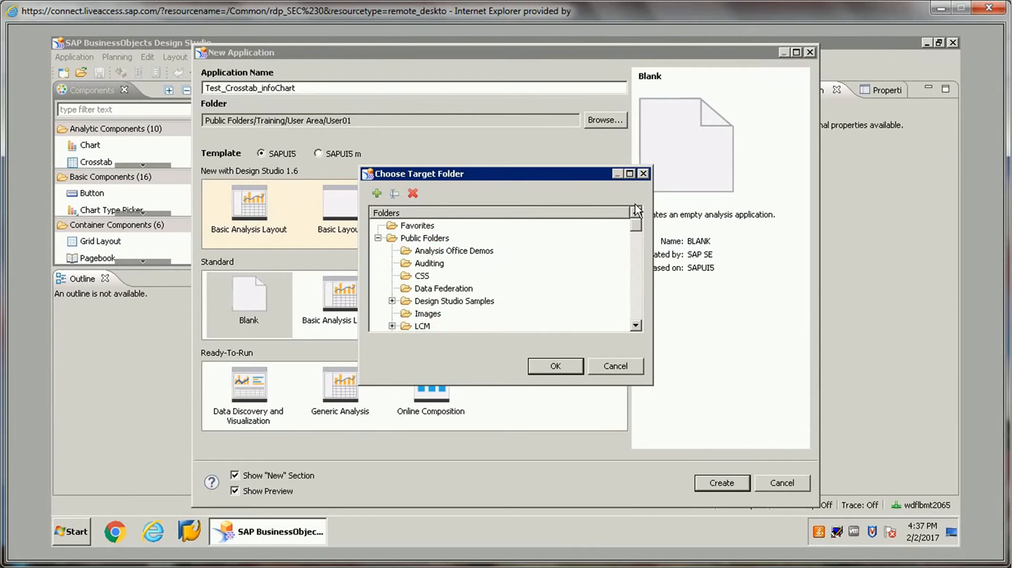
{"action": "left_click", "coordinate": [378, 238]}
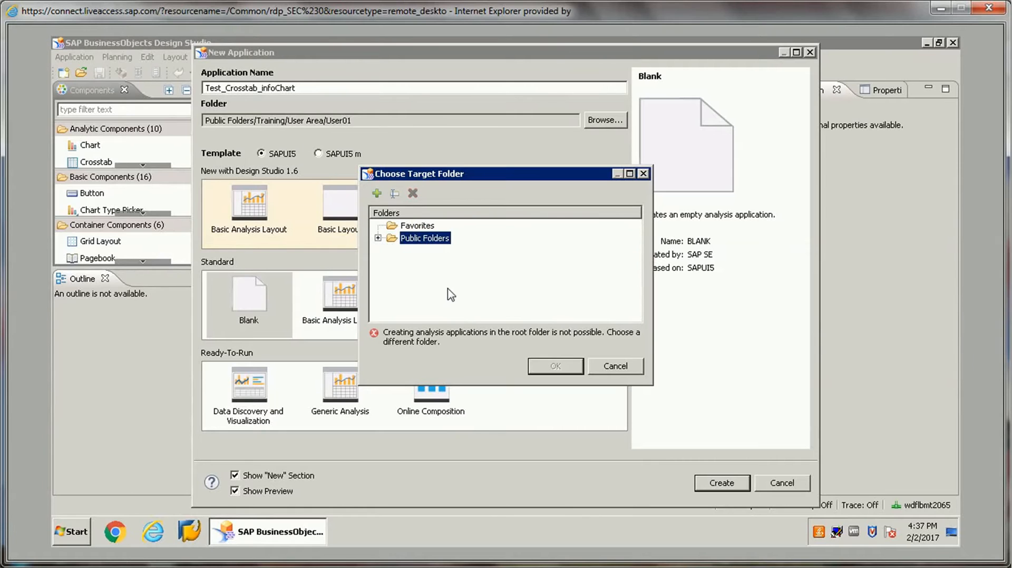
{"action": "left_click", "coordinate": [378, 238]}
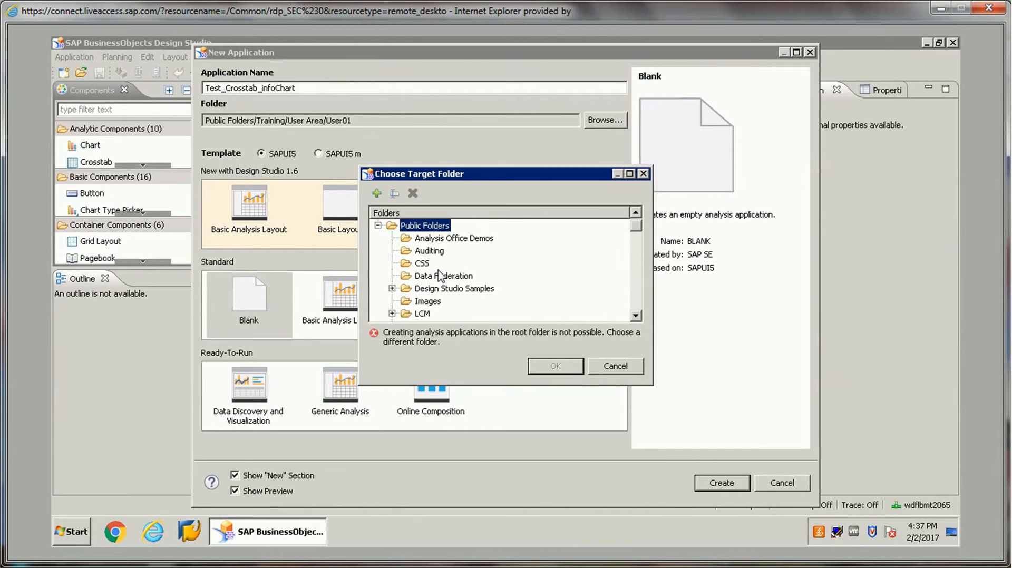
{"action": "left_click_drag", "start_coordinate": [636, 226], "coordinate": [638, 250]}
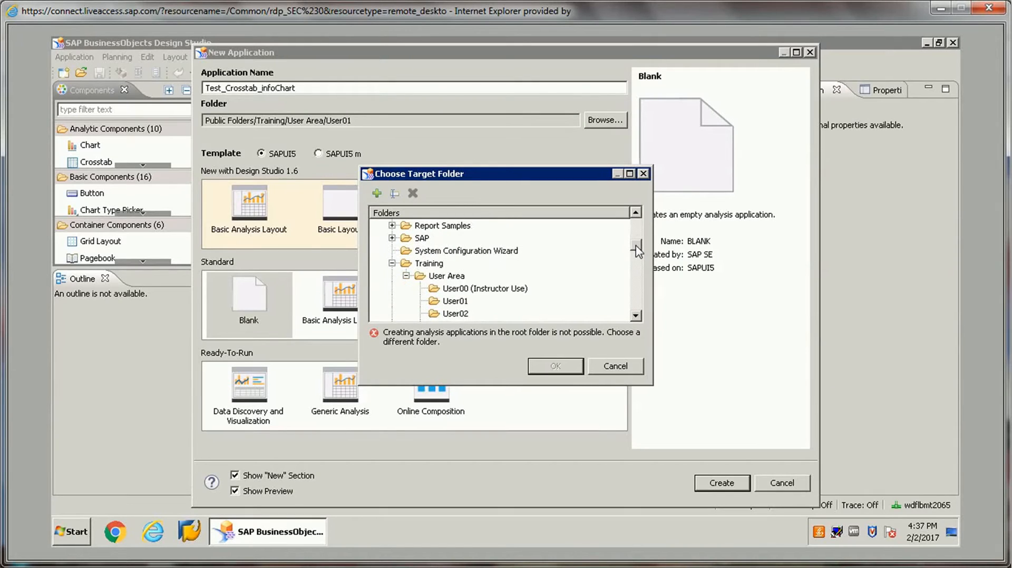
{"action": "left_click", "coordinate": [455, 301]}
{"action": "left_click", "coordinate": [562, 369]}
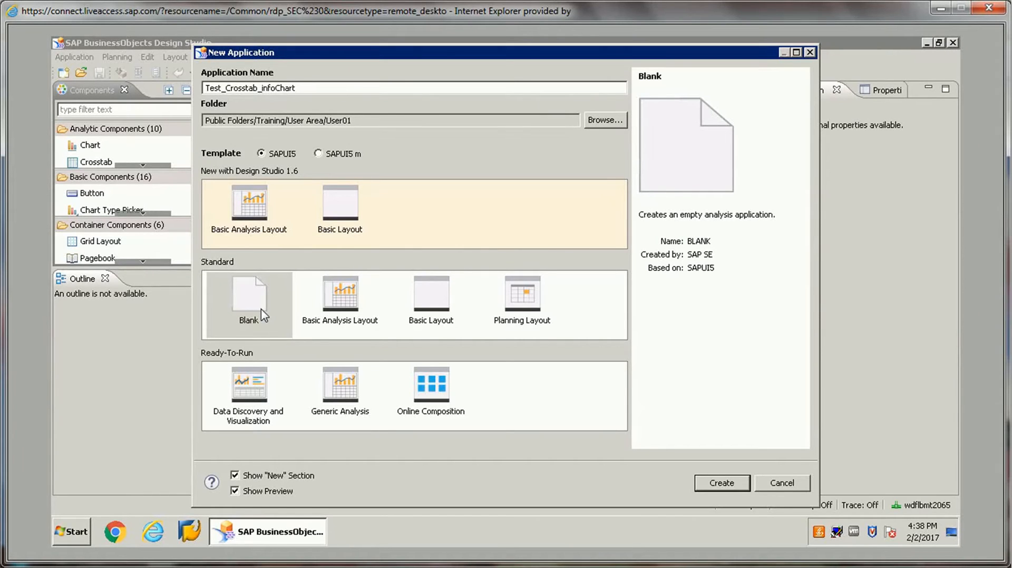
{"action": "left_click", "coordinate": [720, 484]}
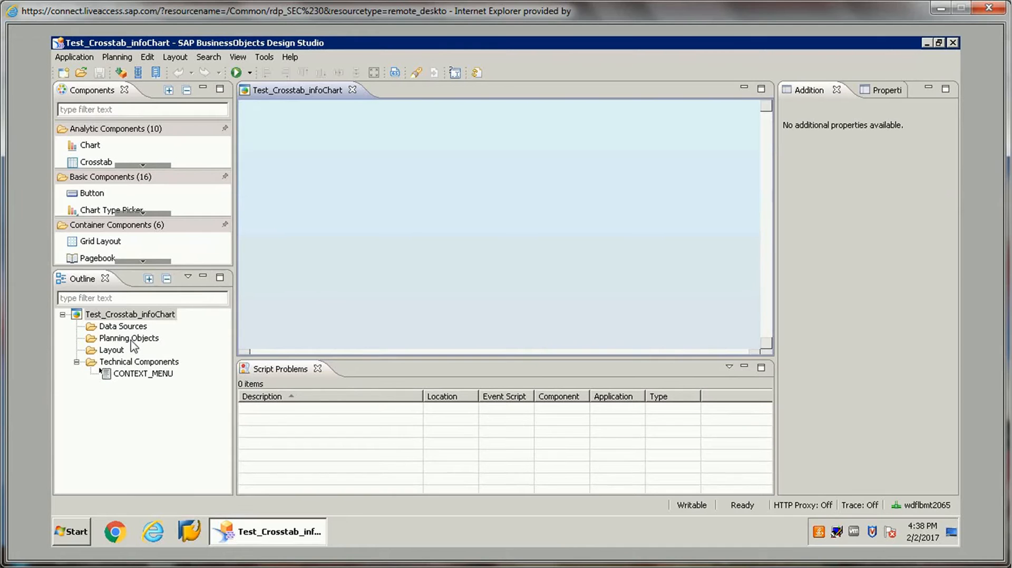
- Begin adding a data source, search for P_ORDER and select the query P_ORDERS_001
{"action": "right_click", "coordinate": [127, 328]}
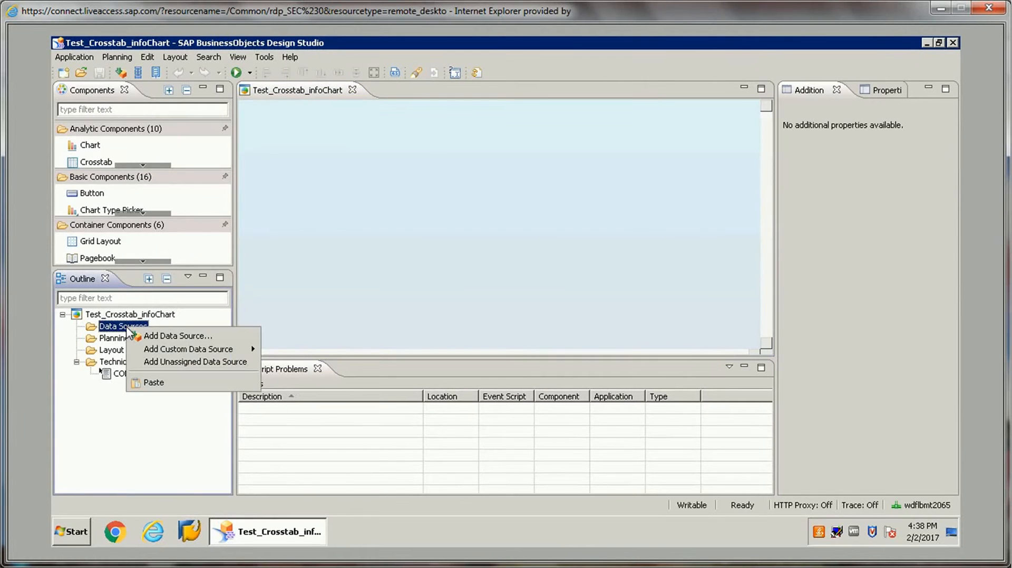
{"action": "left_click", "coordinate": [198, 338]}
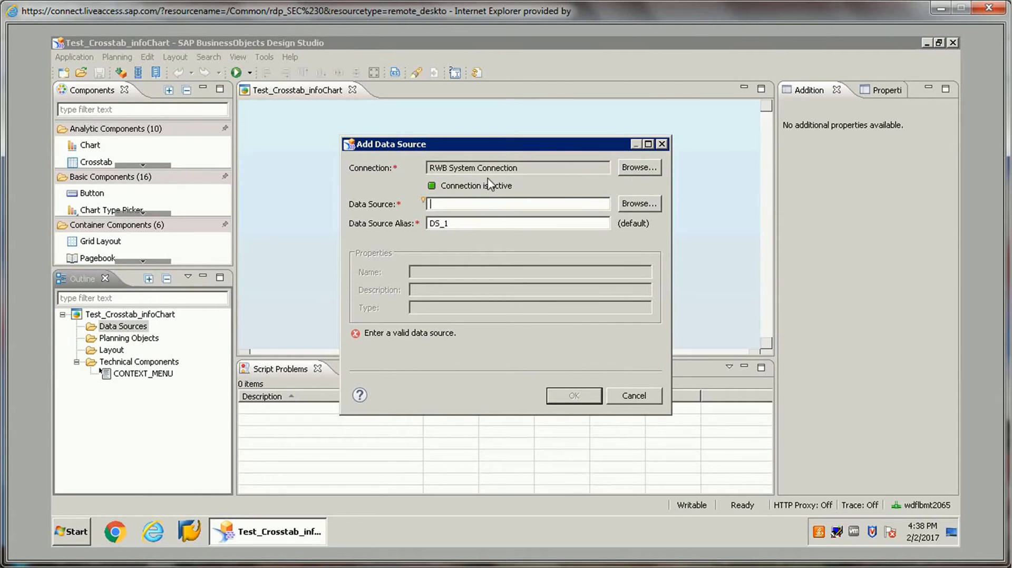
{"action": "left_click", "coordinate": [635, 210]}
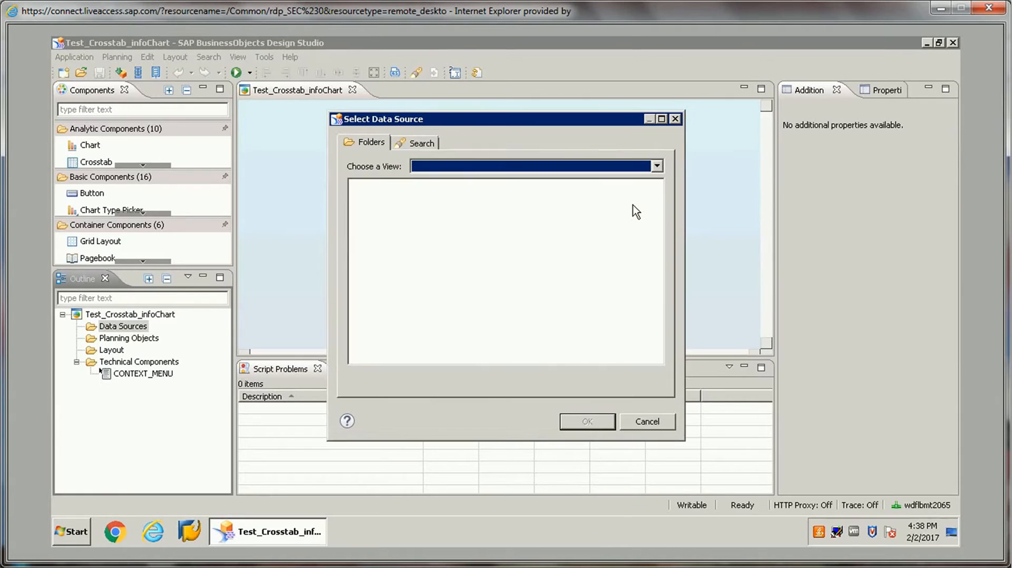
{"action": "left_click", "coordinate": [657, 166]}
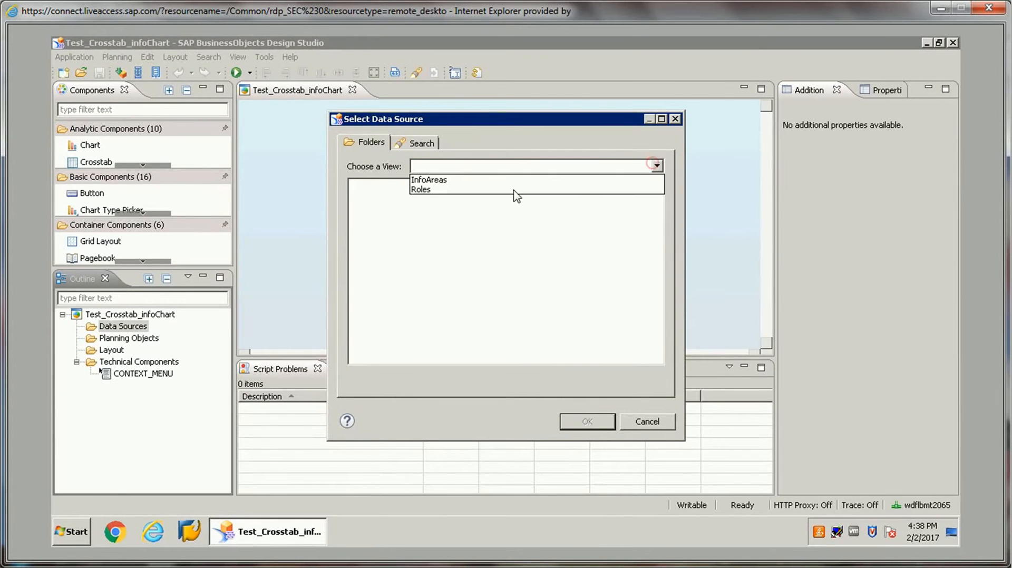
{"action": "left_click", "coordinate": [462, 181]}
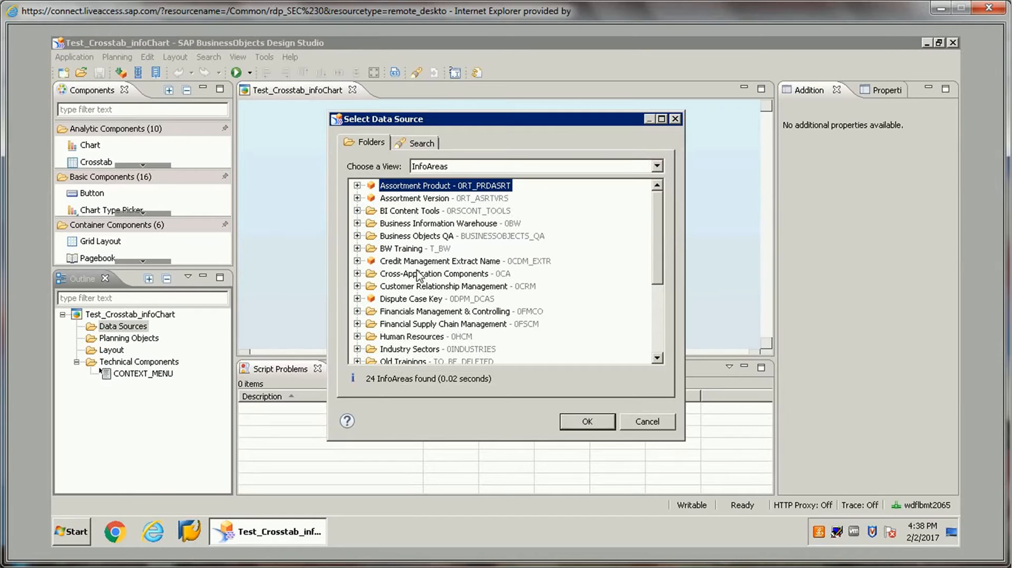
{"action": "left_click", "coordinate": [412, 144]}
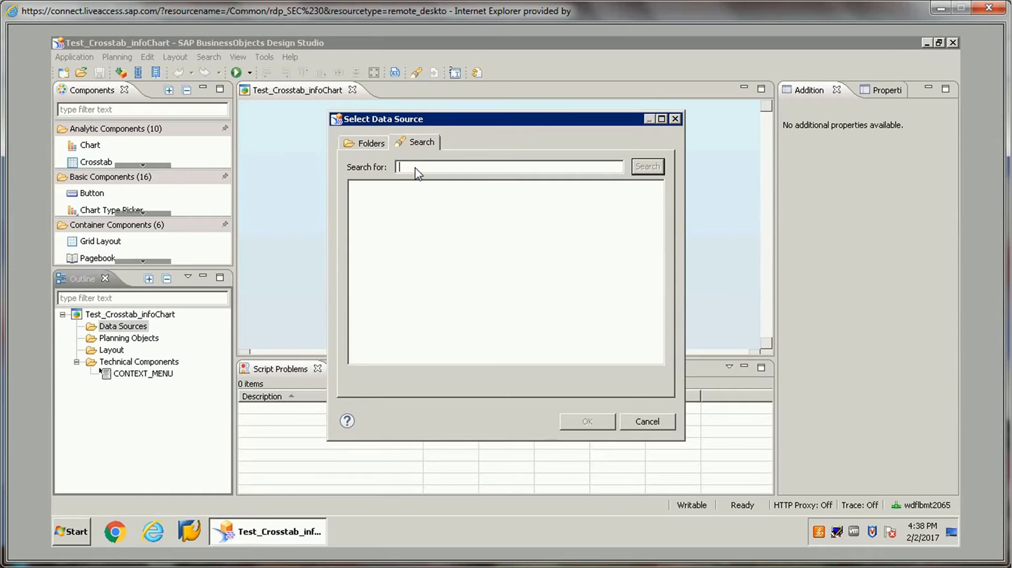
{"action": "type", "text": "P_ORDER"}
{"action": "key", "text": "Return"}
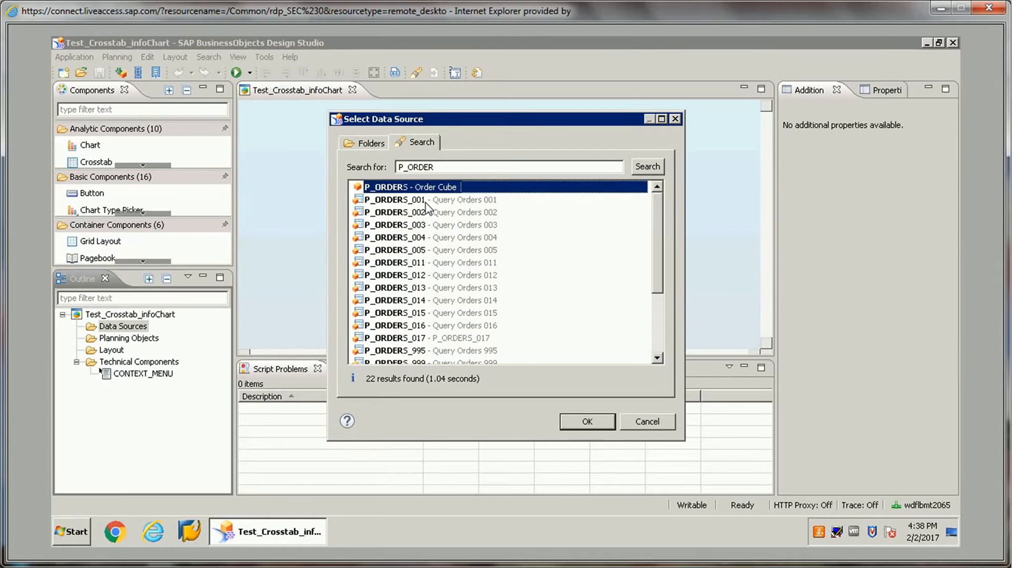
{"action": "left_click", "coordinate": [427, 203]}
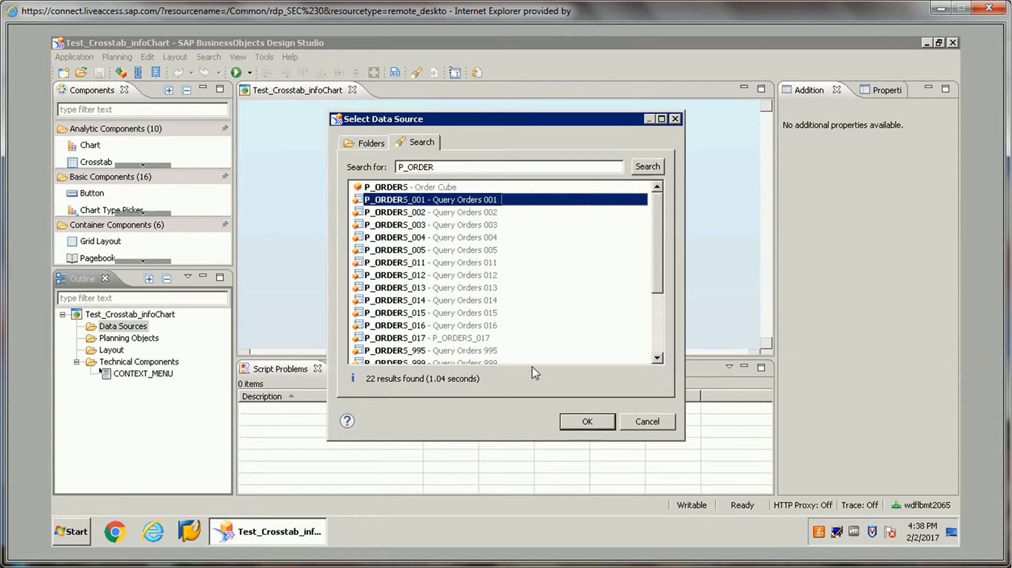
{"action": "left_click", "coordinate": [585, 421]}
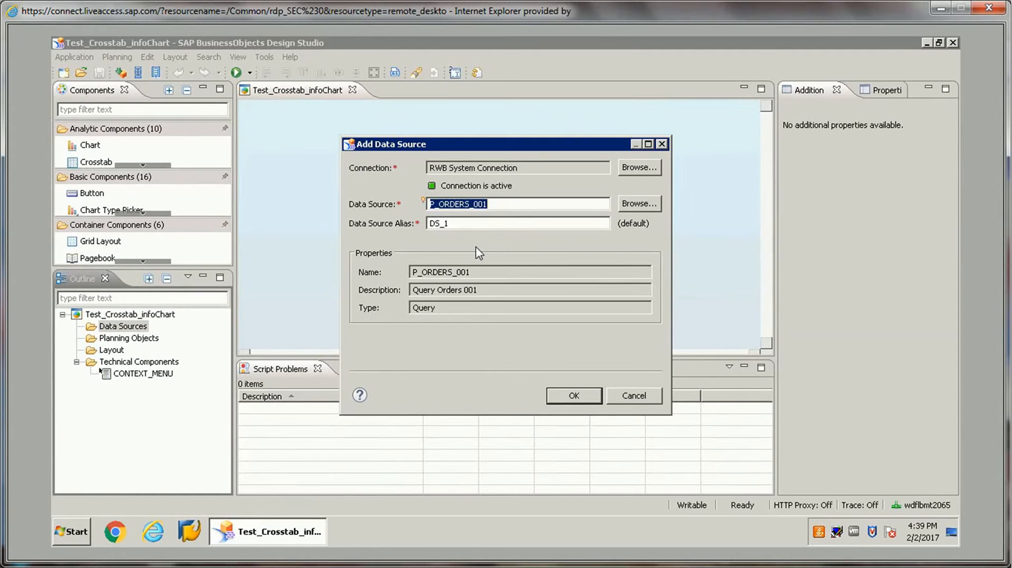
{"action": "double_click", "coordinate": [445, 225]}
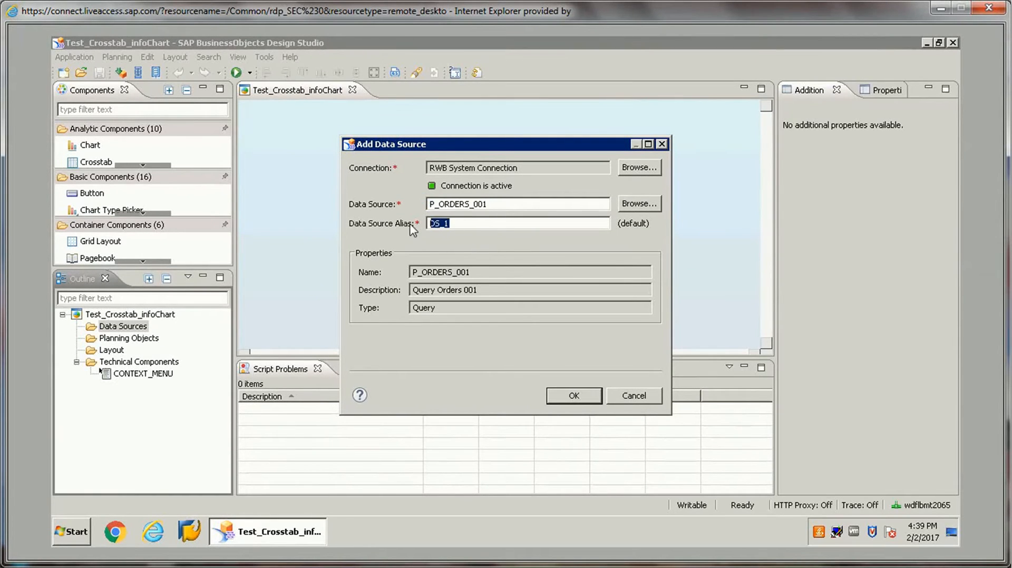
{"action": "left_click", "coordinate": [455, 224]}
{"action": "key", "text": "shift+Left"}
{"action": "key", "text": "shift+Left"}
{"action": "key", "text": "shift+Left"}
{"action": "key", "text": "shift+Left"}
{"action": "left_click", "coordinate": [482, 228]}
{"action": "double_click", "coordinate": [428, 225]}
{"action": "left_click", "coordinate": [456, 227]}
{"action": "left_click_drag", "start_coordinate": [452, 228], "coordinate": [408, 225]}
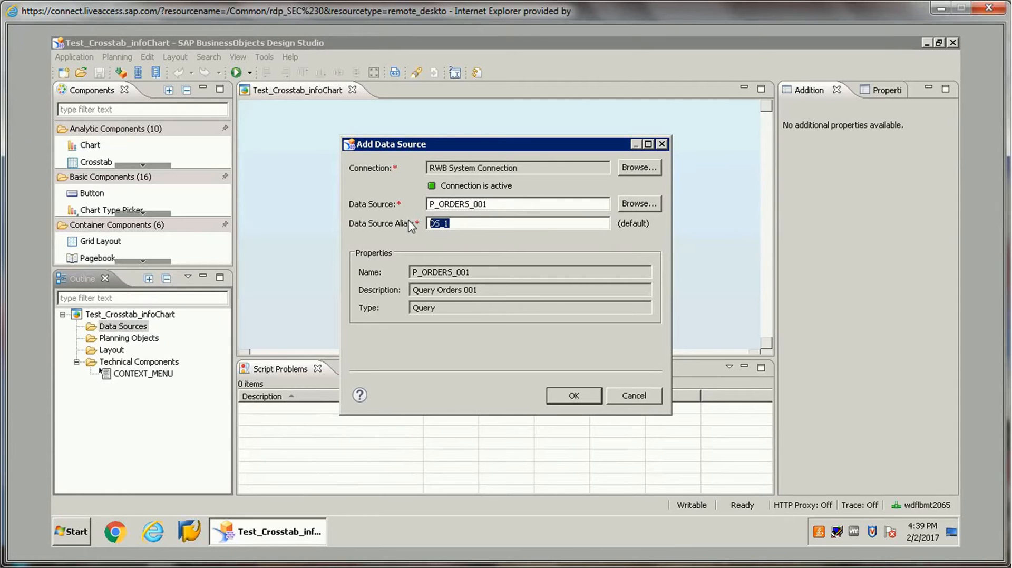
{"action": "left_click", "coordinate": [469, 227]}
- Add the data source under the alias DS_1 and open its initial view for editing
{"action": "left_click", "coordinate": [573, 395]}
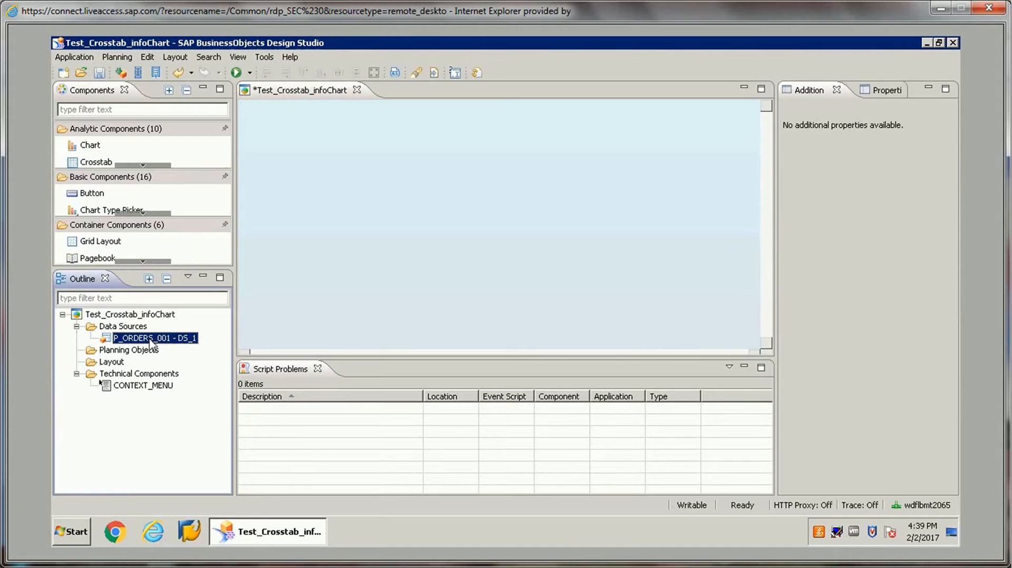
{"action": "right_click", "coordinate": [152, 342]}
{"action": "left_click", "coordinate": [184, 418]}
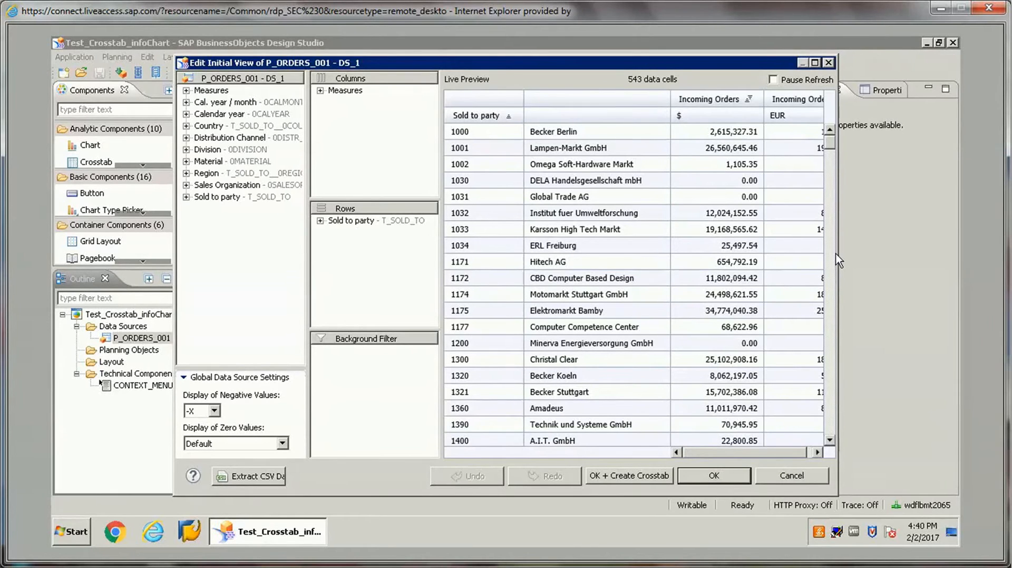
- Review the column measures, replace Sold to party with Division in the rows, and apply the initial view
{"action": "left_click_drag", "start_coordinate": [839, 260], "coordinate": [907, 258]}
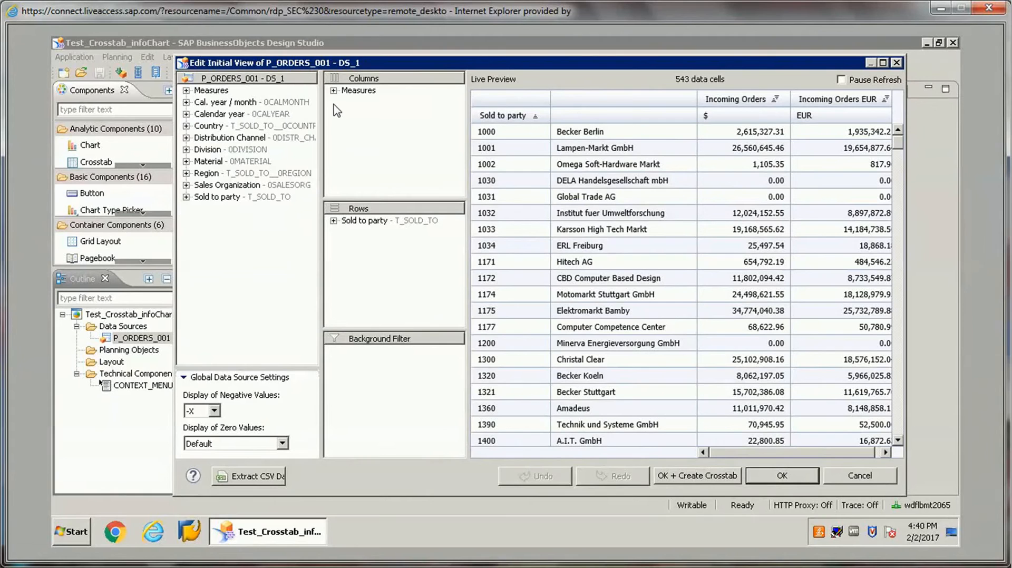
{"action": "left_click", "coordinate": [334, 91]}
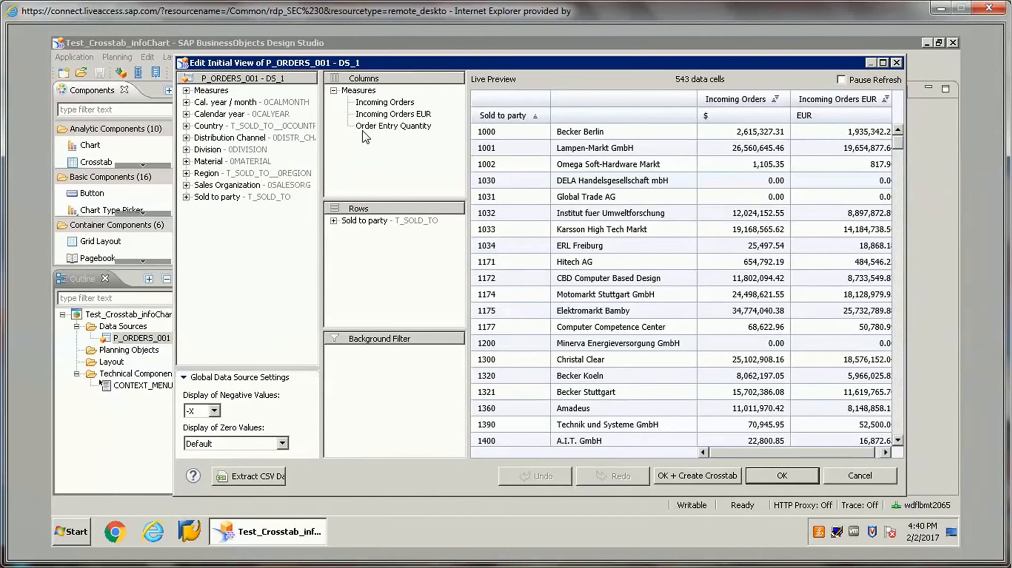
{"action": "left_click", "coordinate": [392, 103]}
{"action": "left_click", "coordinate": [393, 115]}
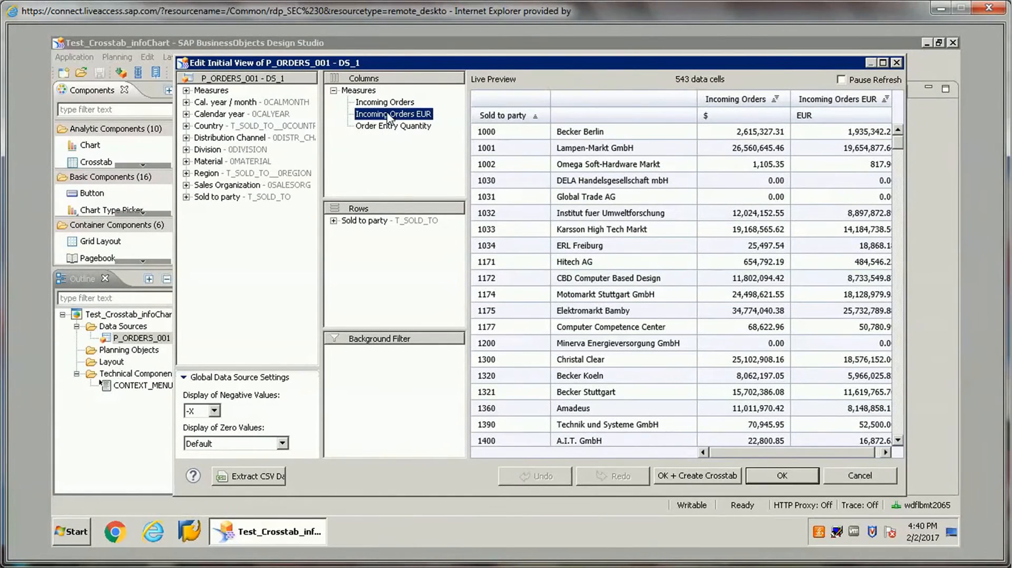
{"action": "key", "text": "Down"}
{"action": "left_click", "coordinate": [390, 115]}
{"action": "left_click_drag", "start_coordinate": [354, 224], "coordinate": [189, 219]}
{"action": "left_click_drag", "start_coordinate": [215, 151], "coordinate": [377, 245]}
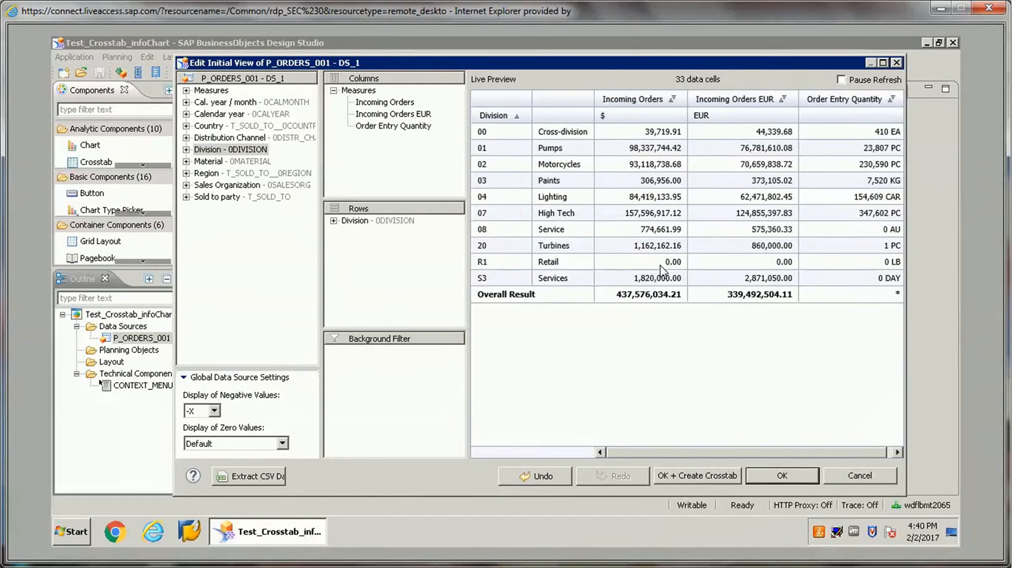
{"action": "left_click", "coordinate": [782, 476]}
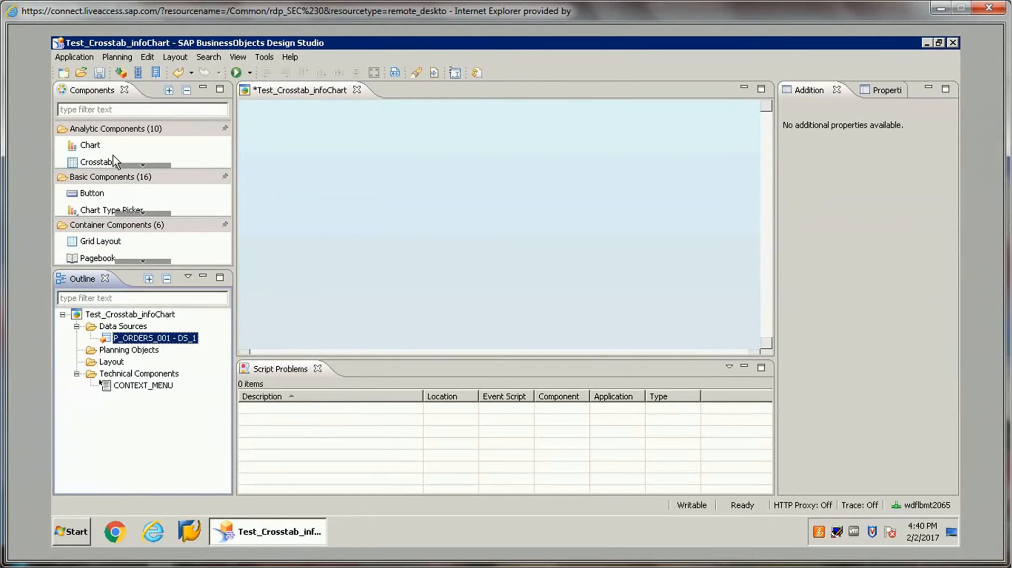
- Place a Crosstab near the upper-left corner of the canvas and assign DS_1 as its data source
{"action": "left_click", "coordinate": [117, 111]}
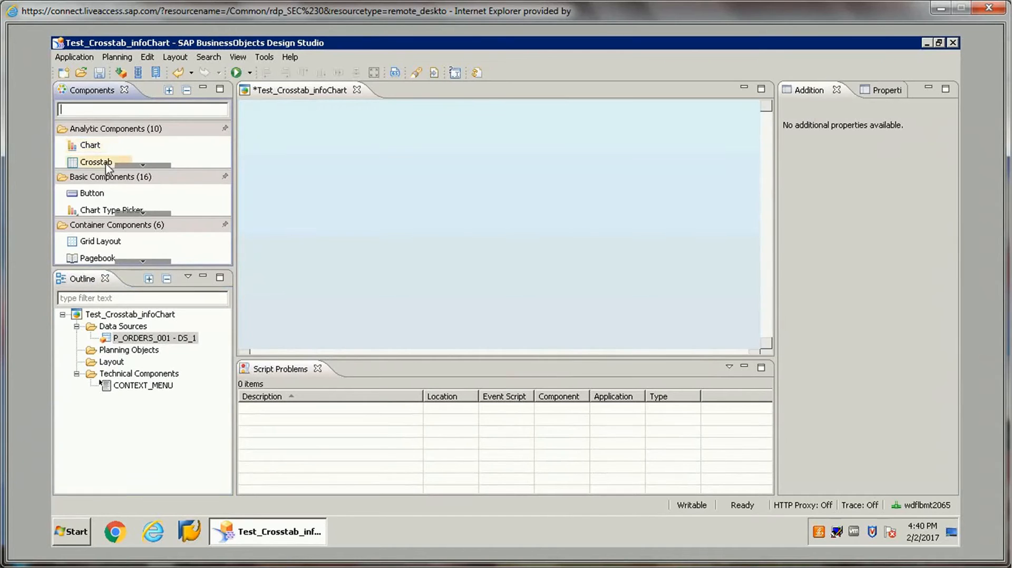
{"action": "left_click_drag", "start_coordinate": [93, 164], "coordinate": [319, 147]}
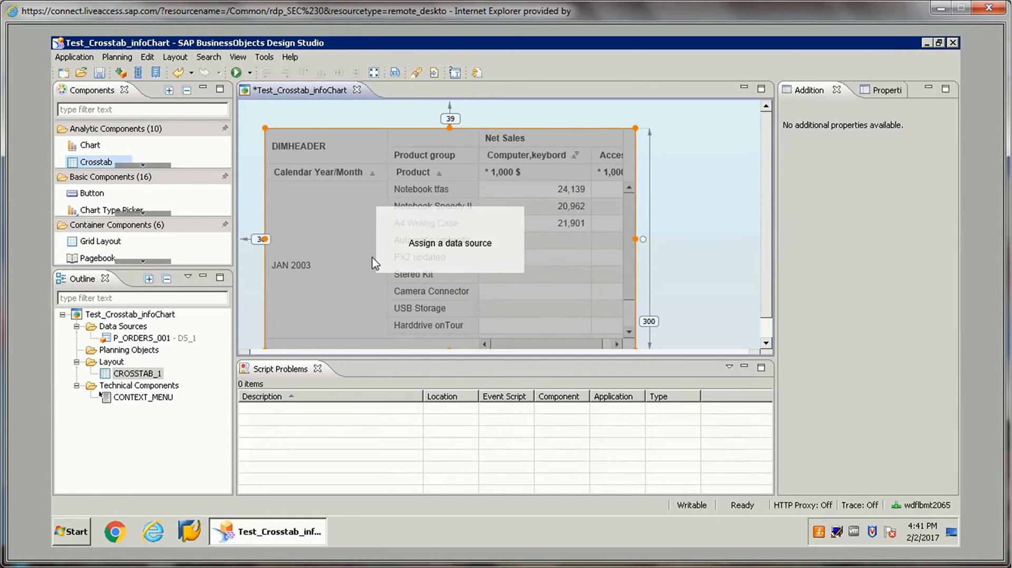
{"action": "left_click", "coordinate": [875, 91]}
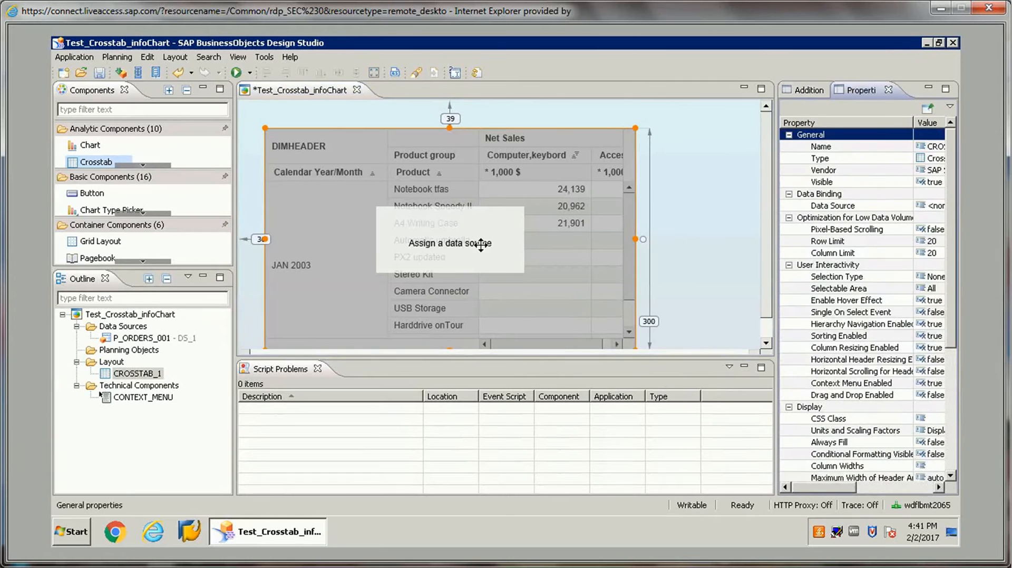
{"action": "left_click", "coordinate": [576, 246]}
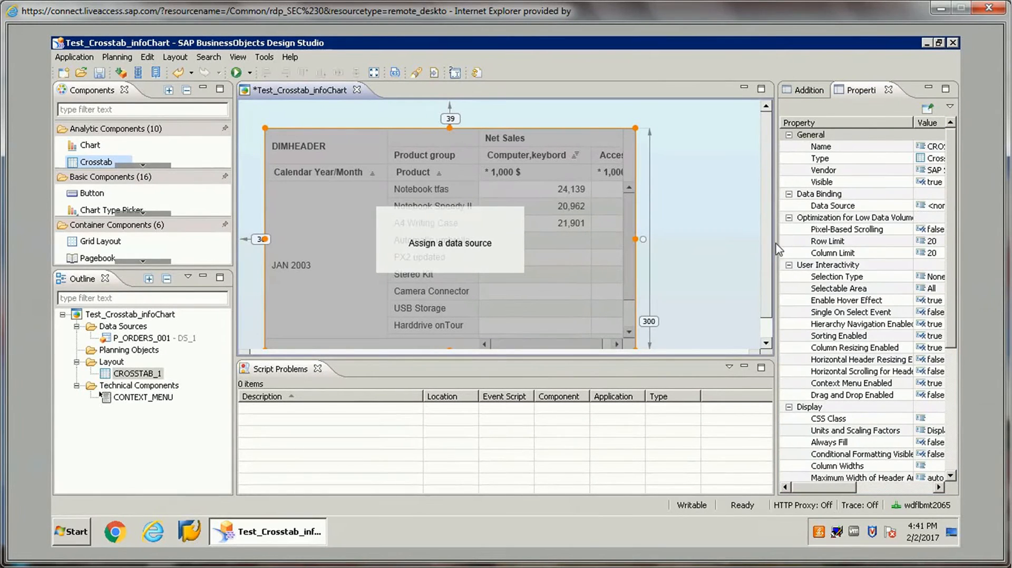
{"action": "left_click_drag", "start_coordinate": [775, 247], "coordinate": [728, 248]}
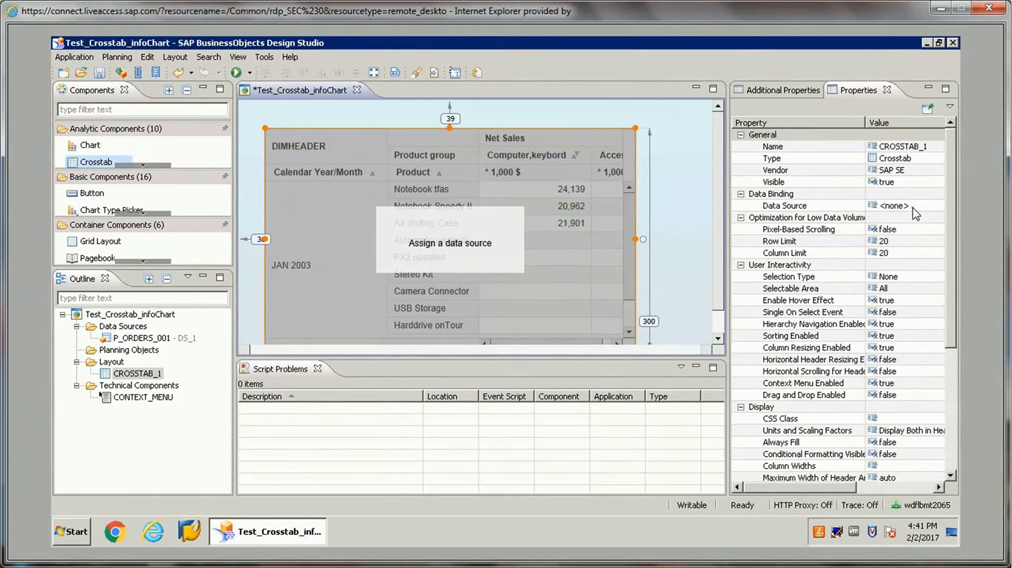
{"action": "left_click", "coordinate": [934, 208]}
{"action": "left_click", "coordinate": [938, 206]}
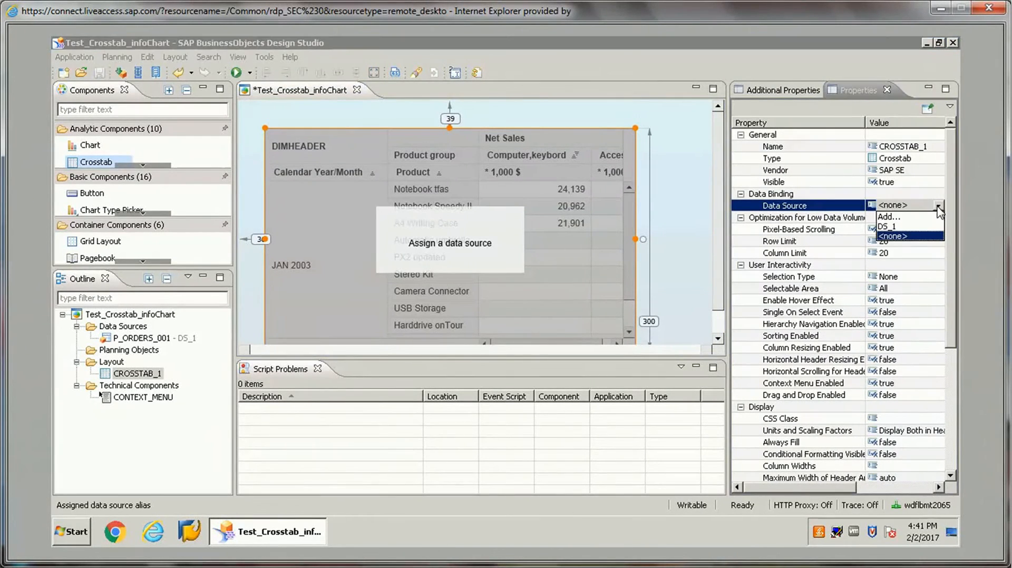
{"action": "left_click", "coordinate": [894, 226]}
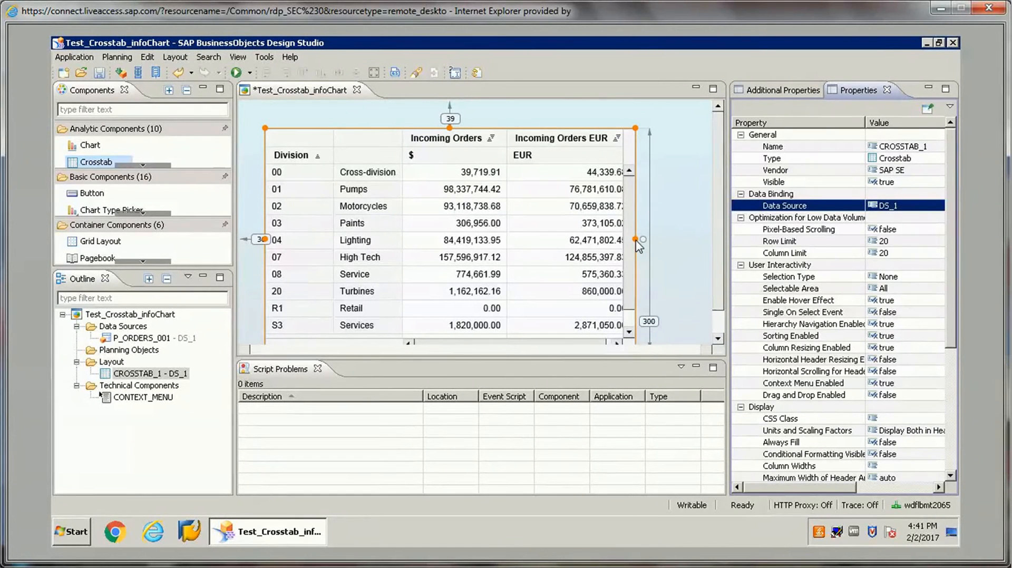
- Widen the crosstab by extending its right edge
{"action": "left_click_drag", "start_coordinate": [637, 241], "coordinate": [679, 240]}
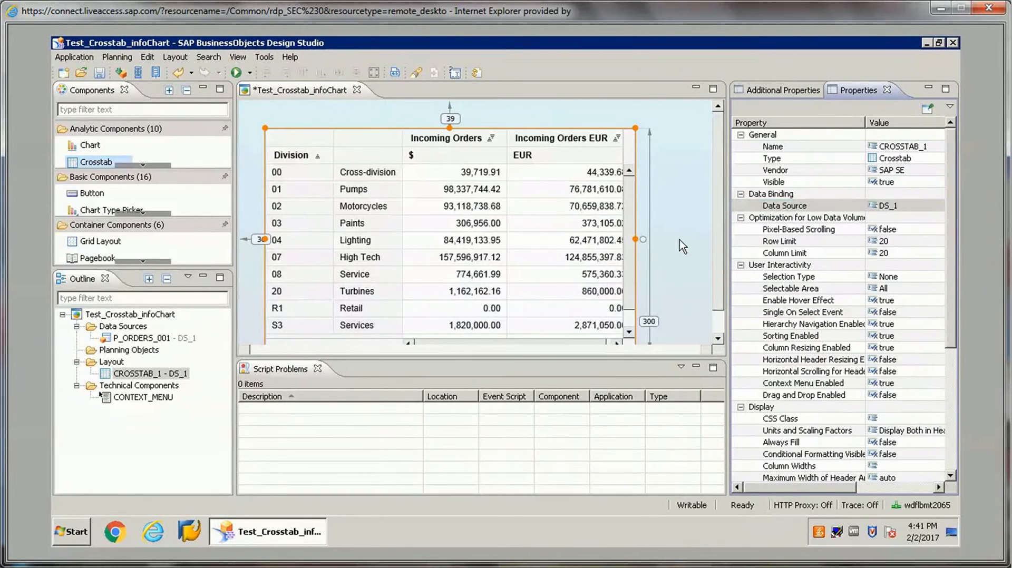